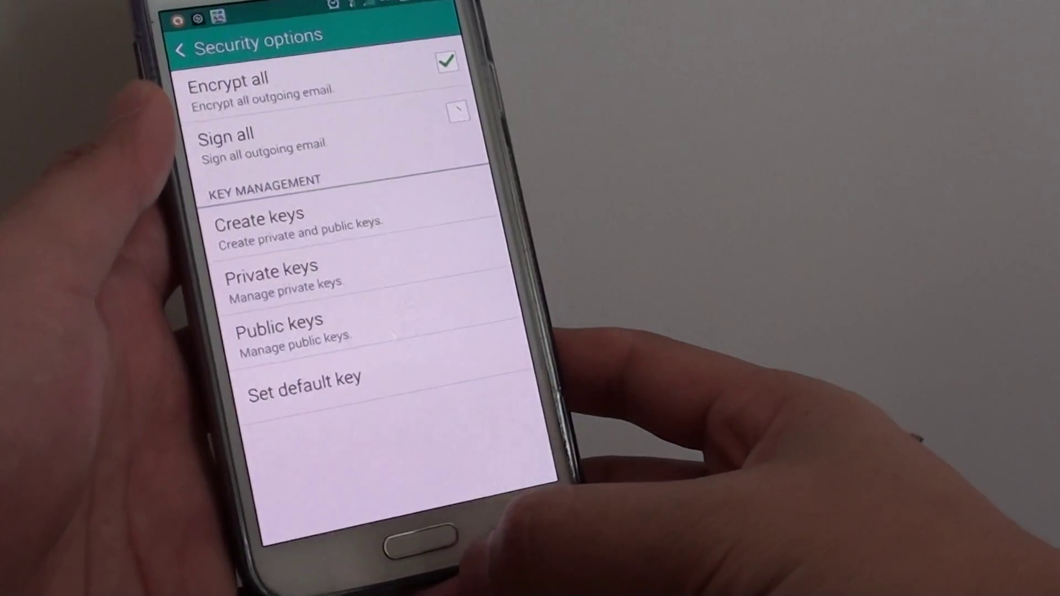
# Reopen Samsung Email and back out of the security options to the Itjungles Test inbox
pyautogui.click(420, 543)
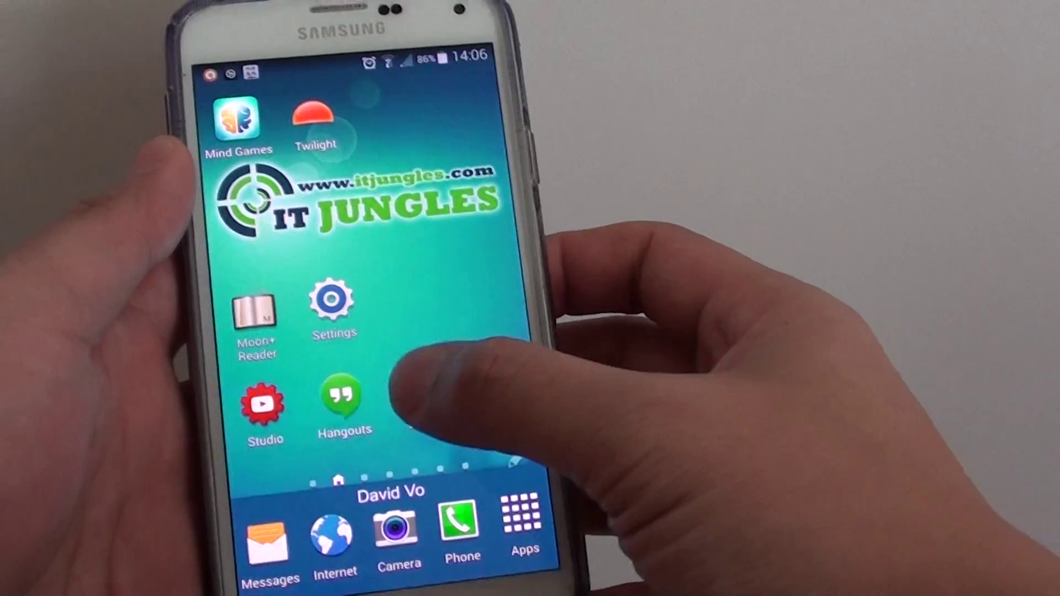
pyautogui.click(405, 378)
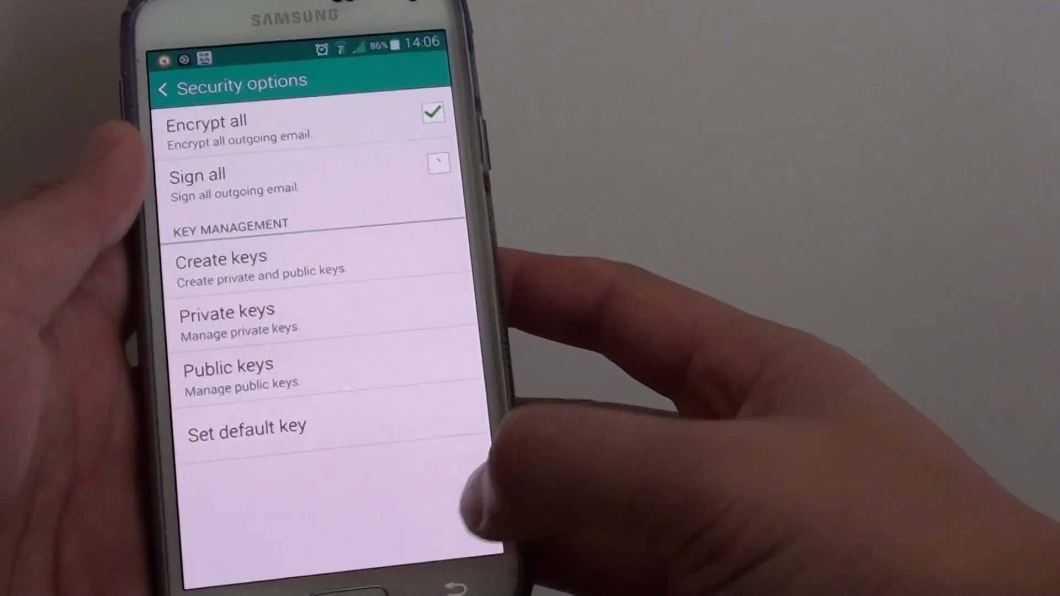
pyautogui.click(457, 586)
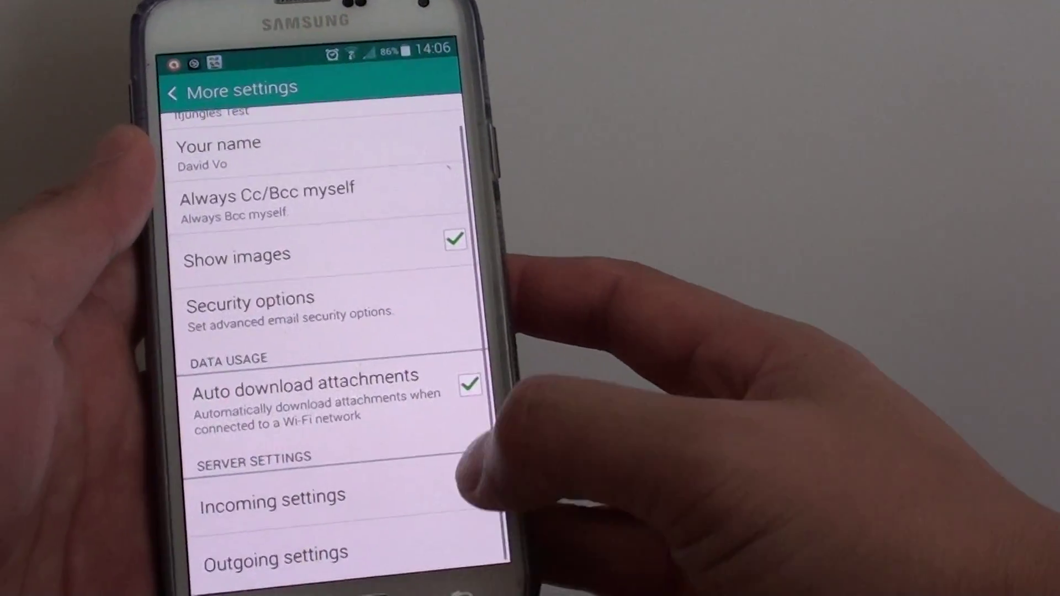
pyautogui.click(455, 587)
pyautogui.click(456, 586)
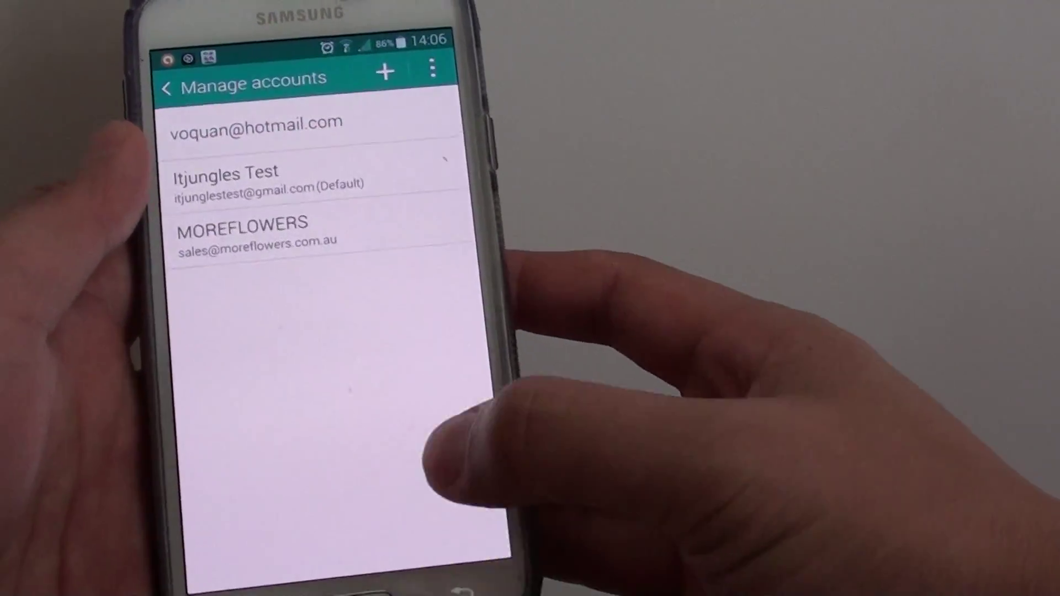
pyautogui.click(456, 587)
pyautogui.click(455, 587)
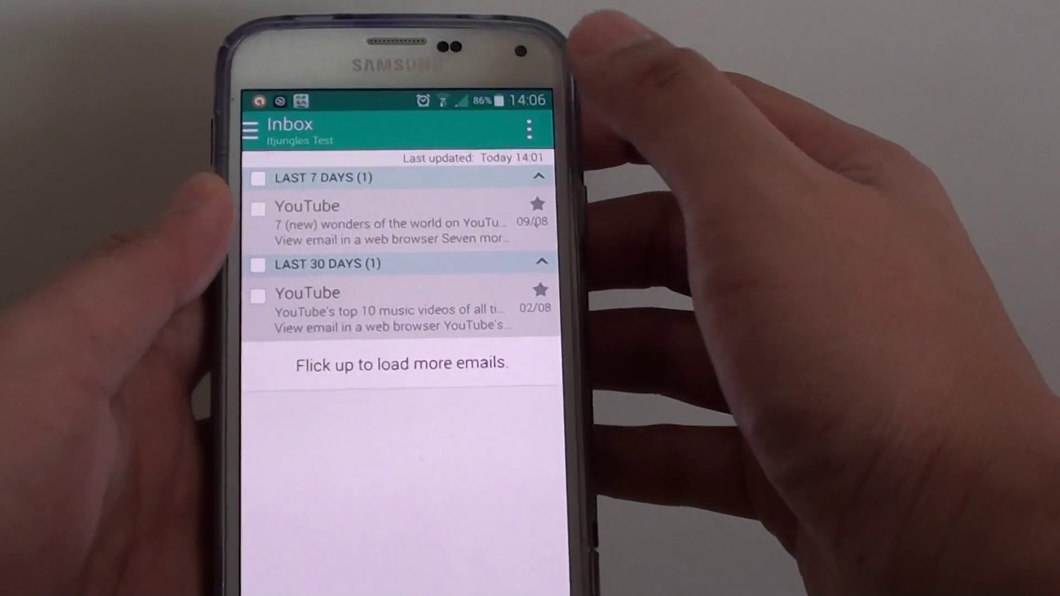
# Open Itjungles Test's Security options through Settings, Manage accounts and More settings
pyautogui.click(506, 133)
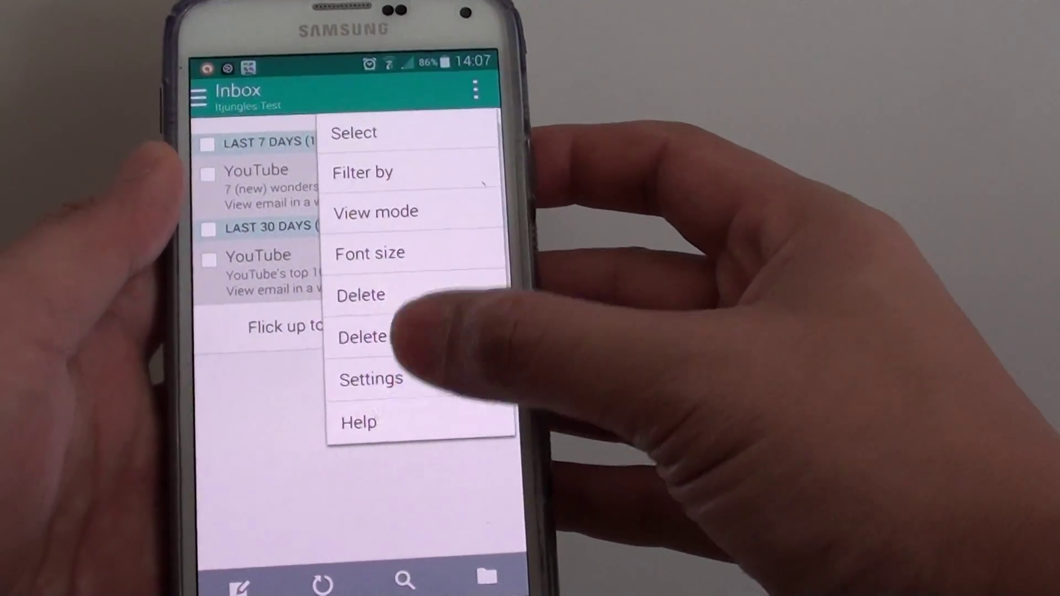
pyautogui.click(372, 379)
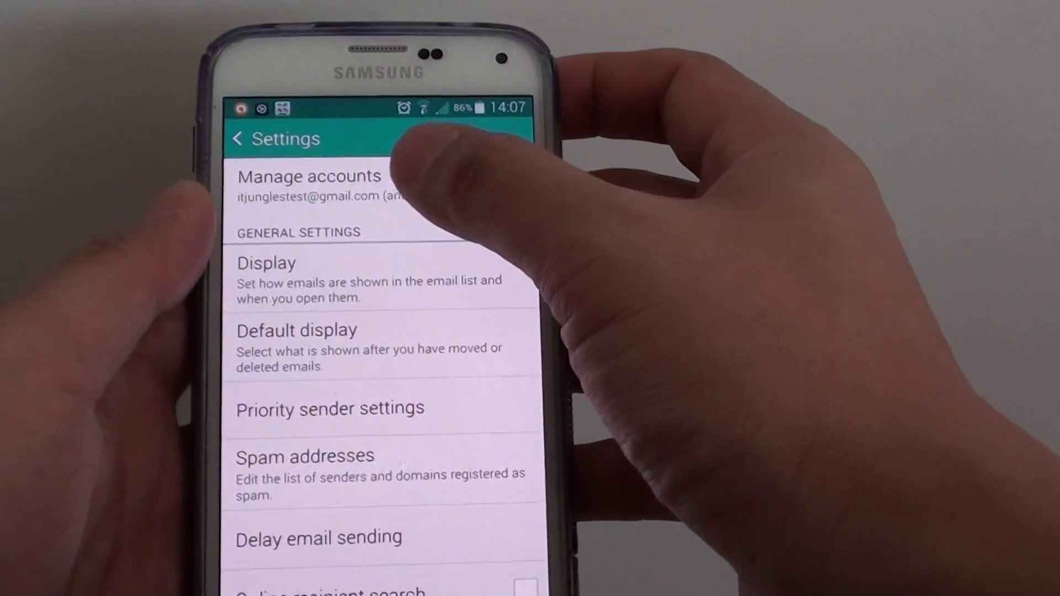
pyautogui.click(410, 174)
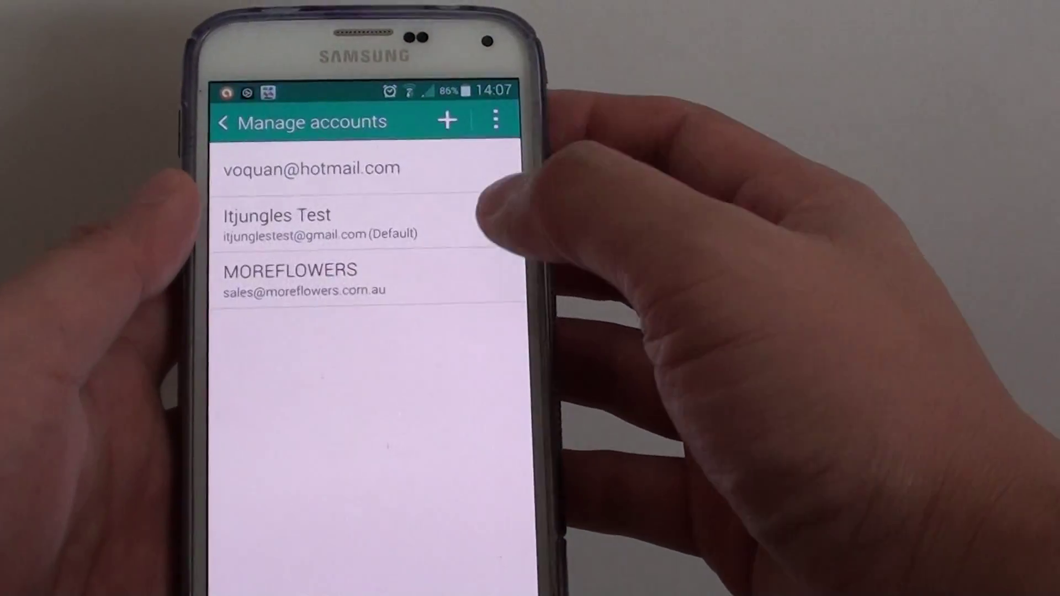
pyautogui.click(348, 232)
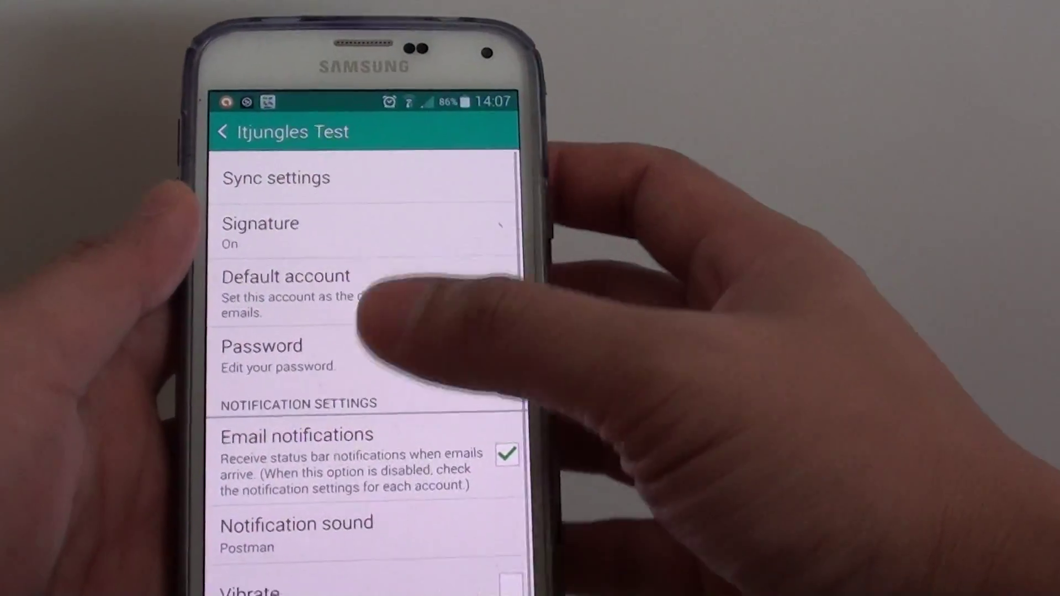
pyautogui.click(374, 290)
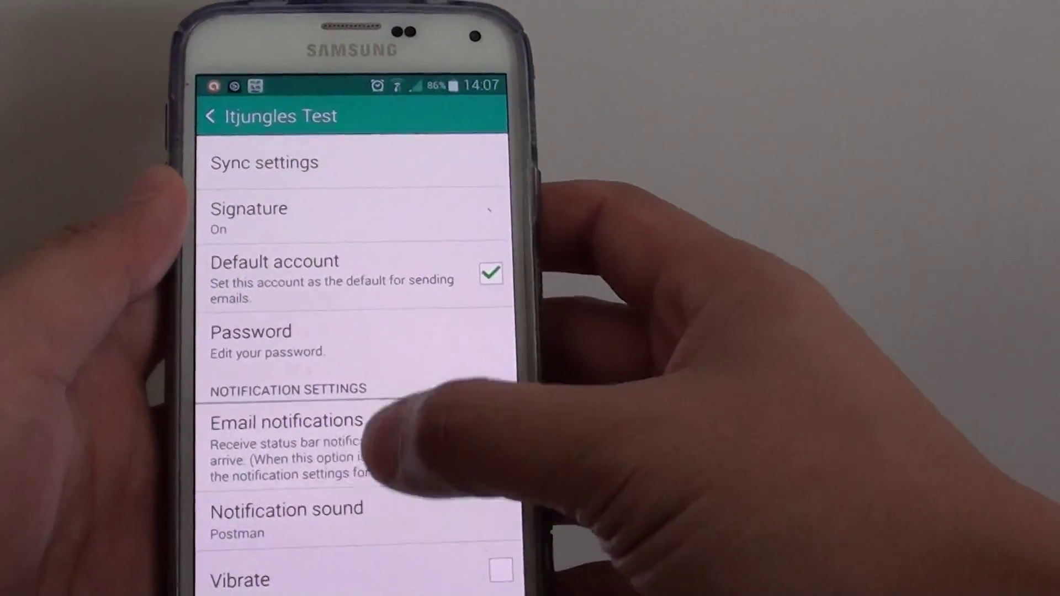
pyautogui.scroll(-2, 365, 415)
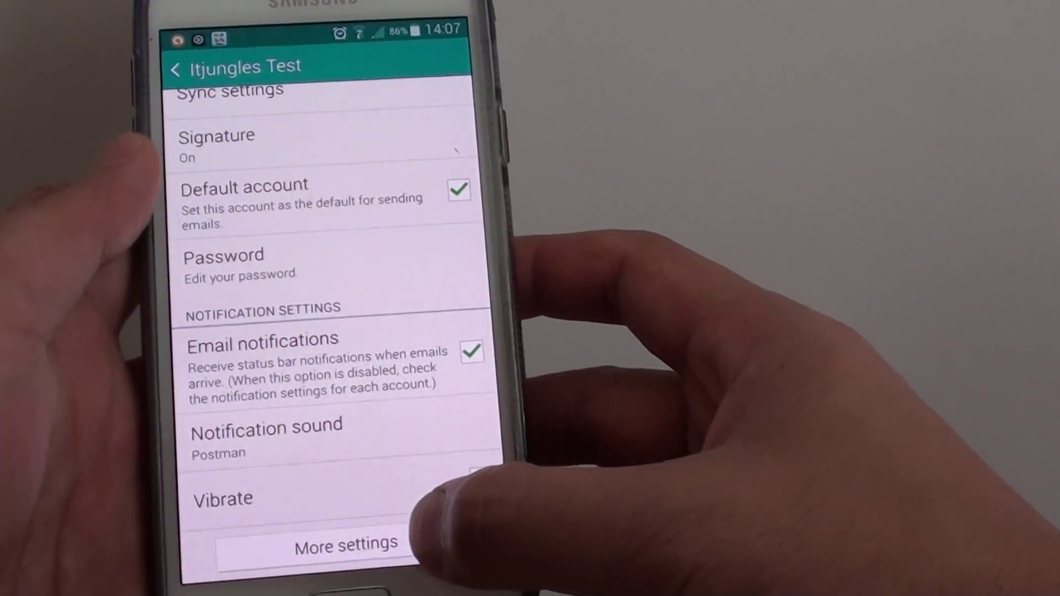
pyautogui.click(344, 543)
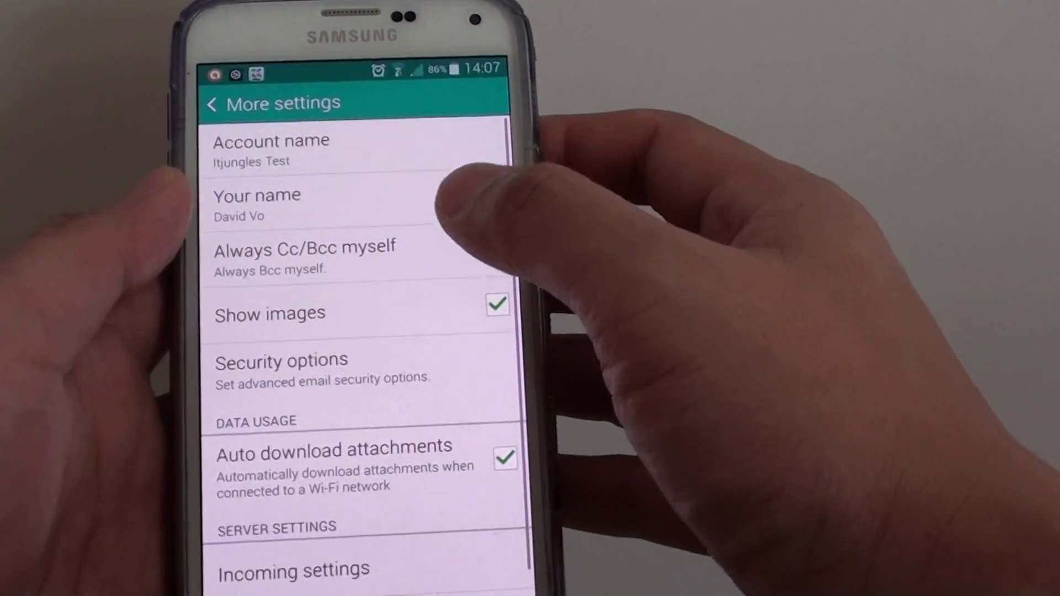
pyautogui.scroll(-1, 398, 324)
pyautogui.click(431, 278)
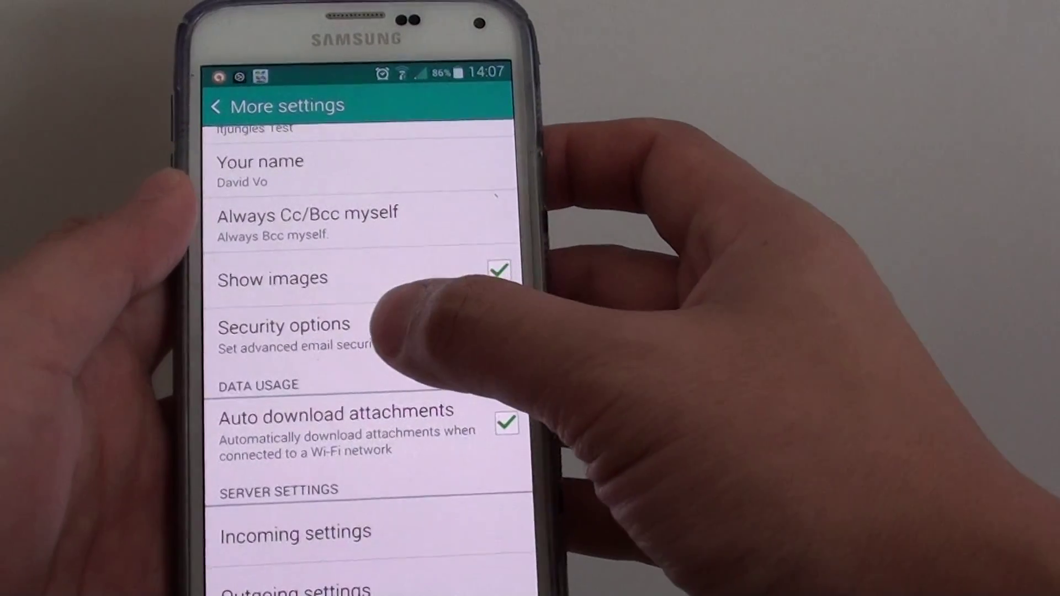
pyautogui.click(332, 327)
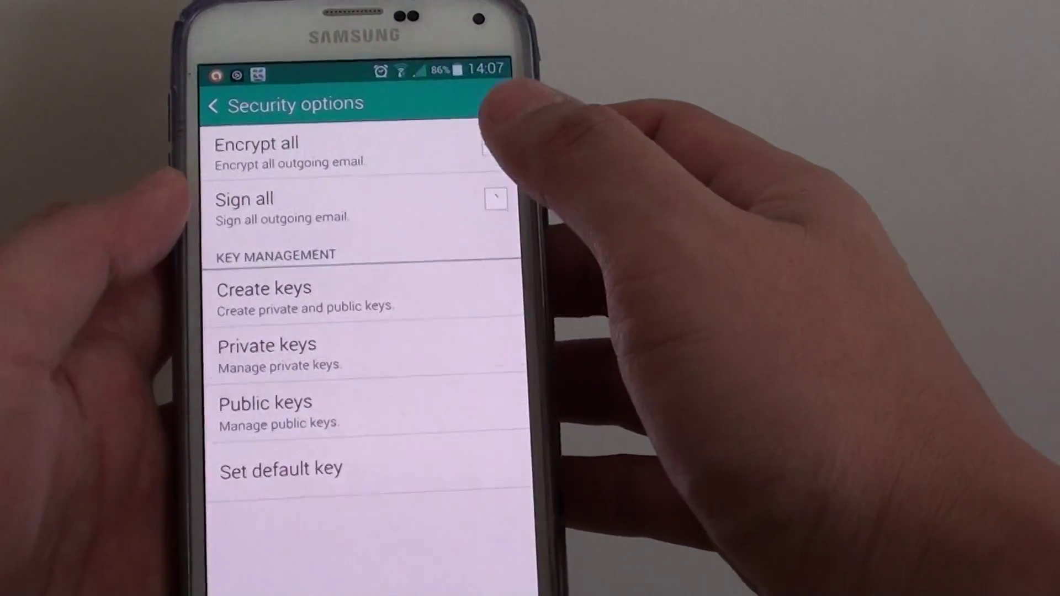
# Leave the Encrypt all option ticked and return to More settings
pyautogui.click(497, 197)
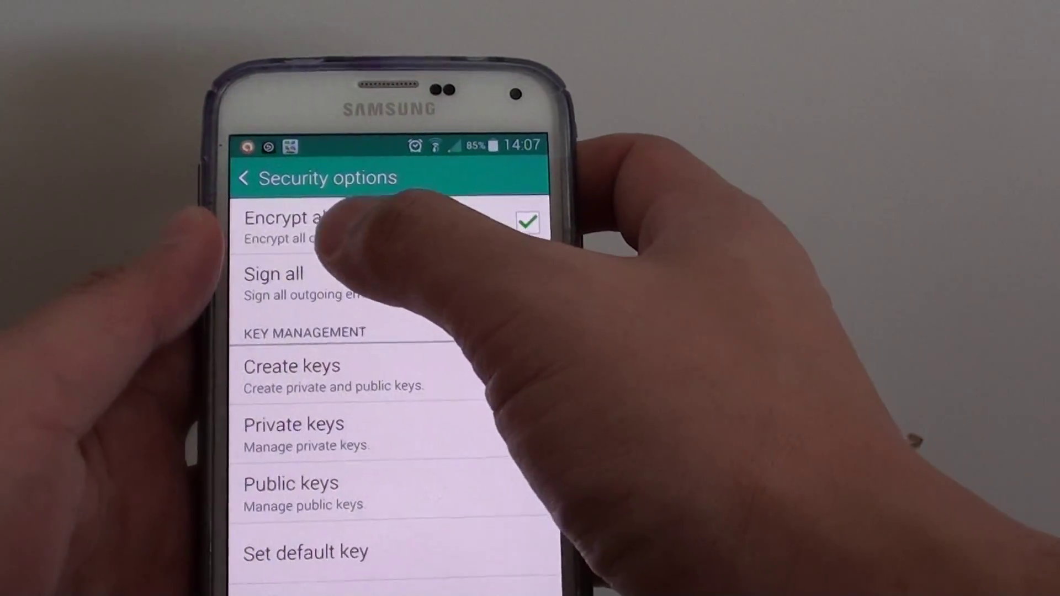
pyautogui.click(534, 273)
pyautogui.click(529, 212)
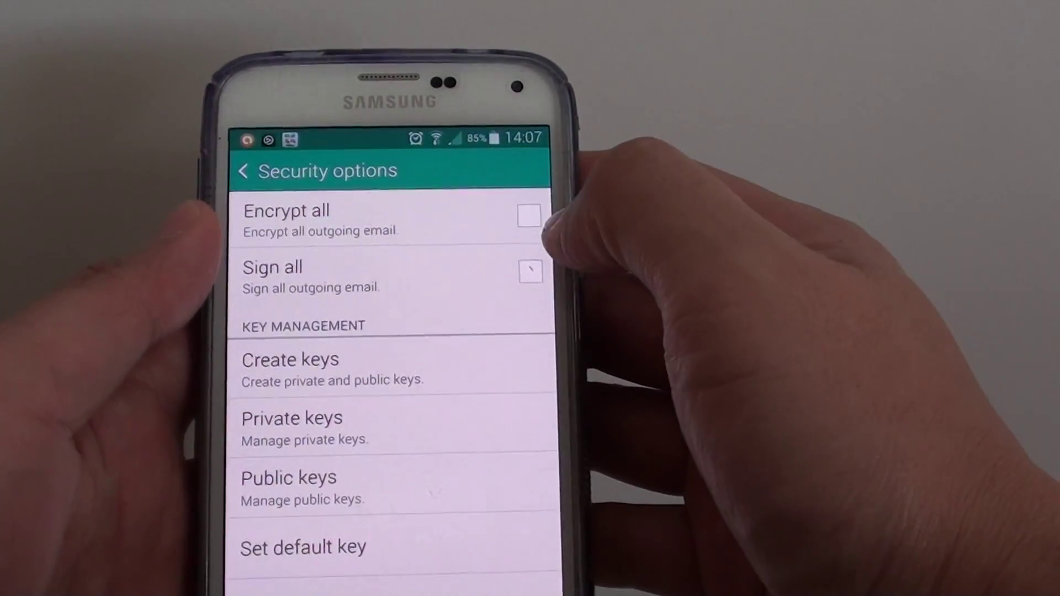
pyautogui.click(531, 211)
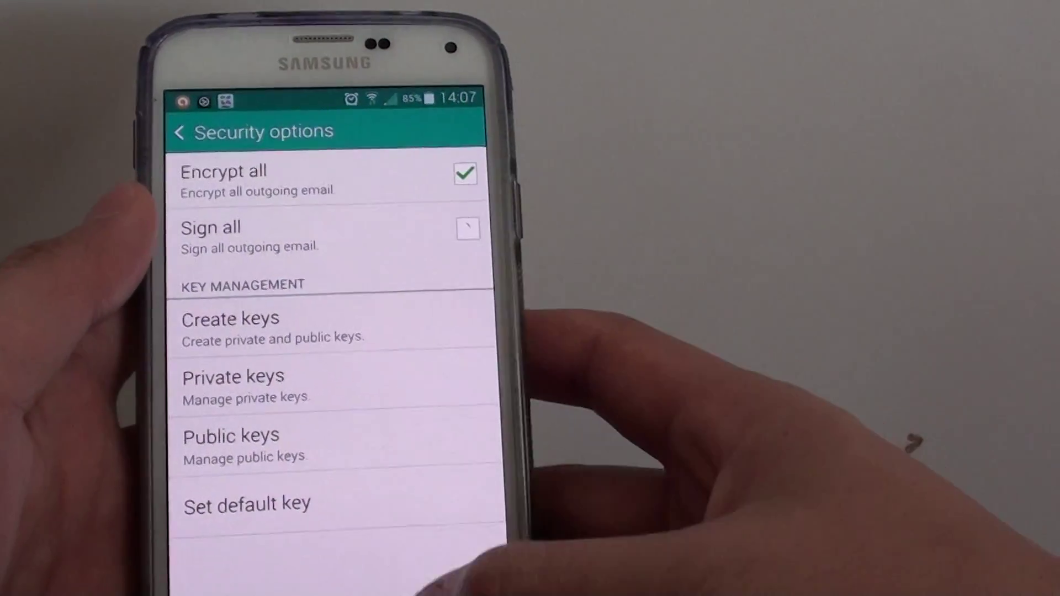
pyautogui.click(451, 573)
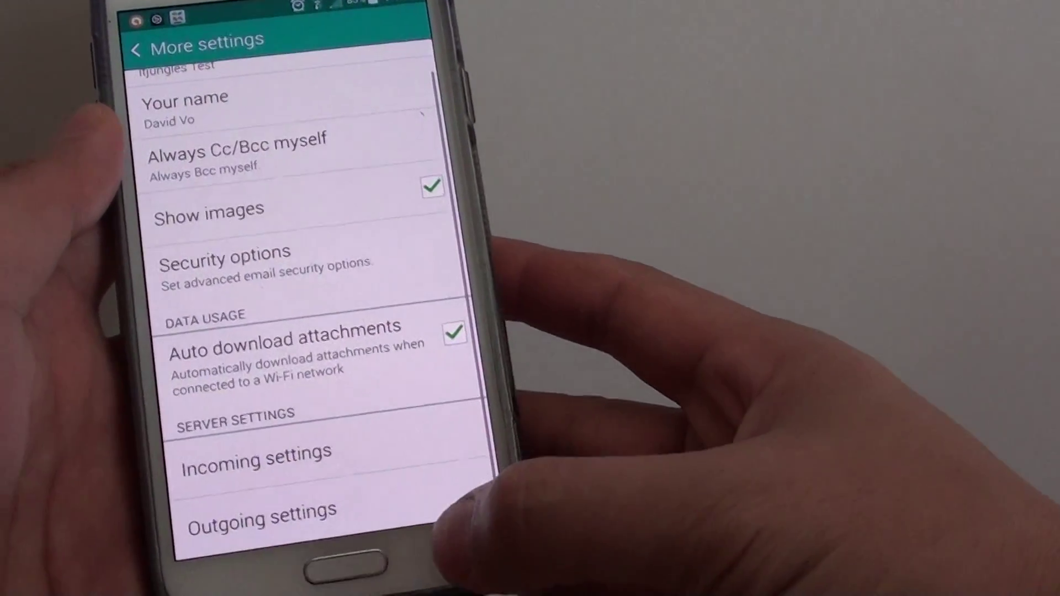
# Back out of the account settings to the main email settings
pyautogui.click(451, 580)
pyautogui.click(464, 563)
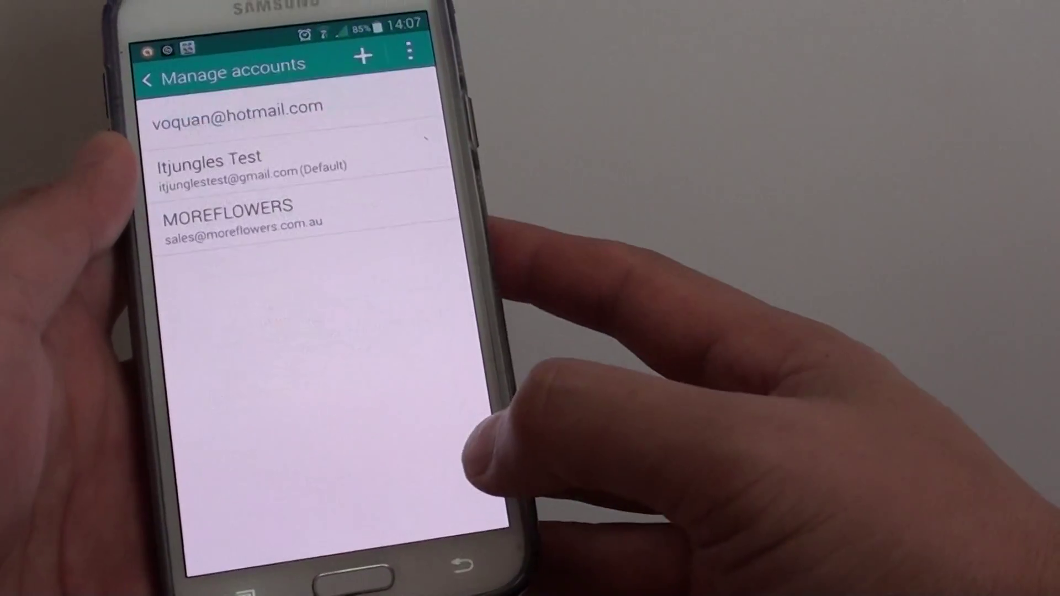
pyautogui.click(464, 567)
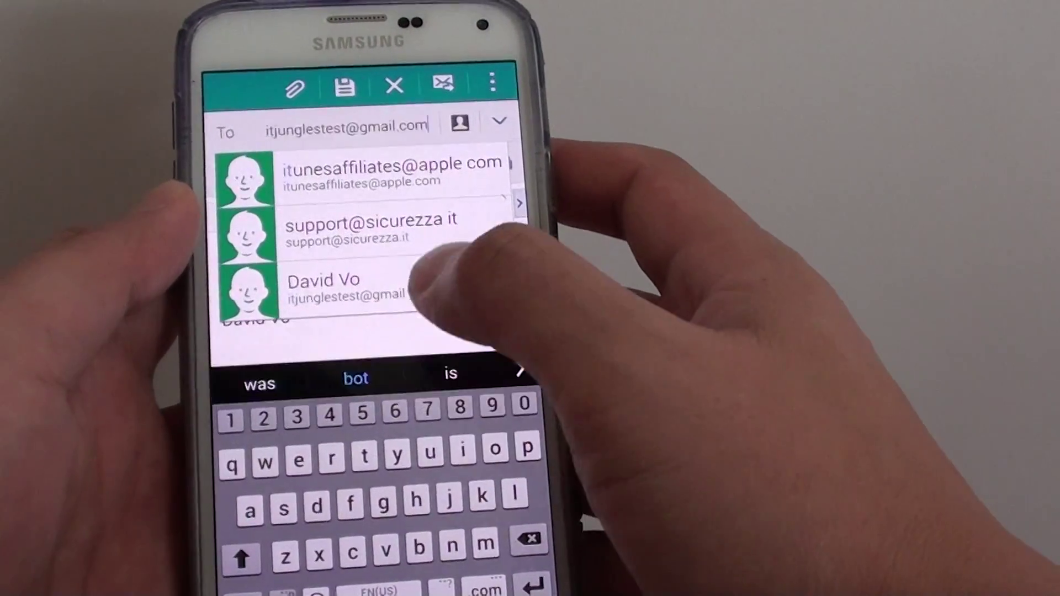
# Try sending the test email with subject Fgf, dismiss the missing-key error, and keep editing
pyautogui.click(348, 286)
pyautogui.write('Fgf')
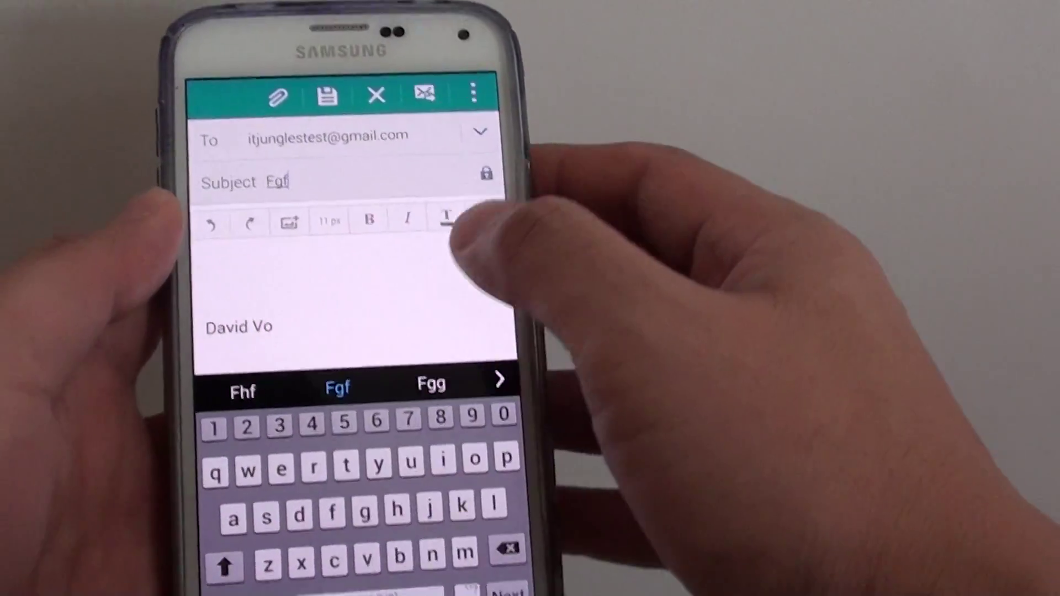
pyautogui.click(424, 93)
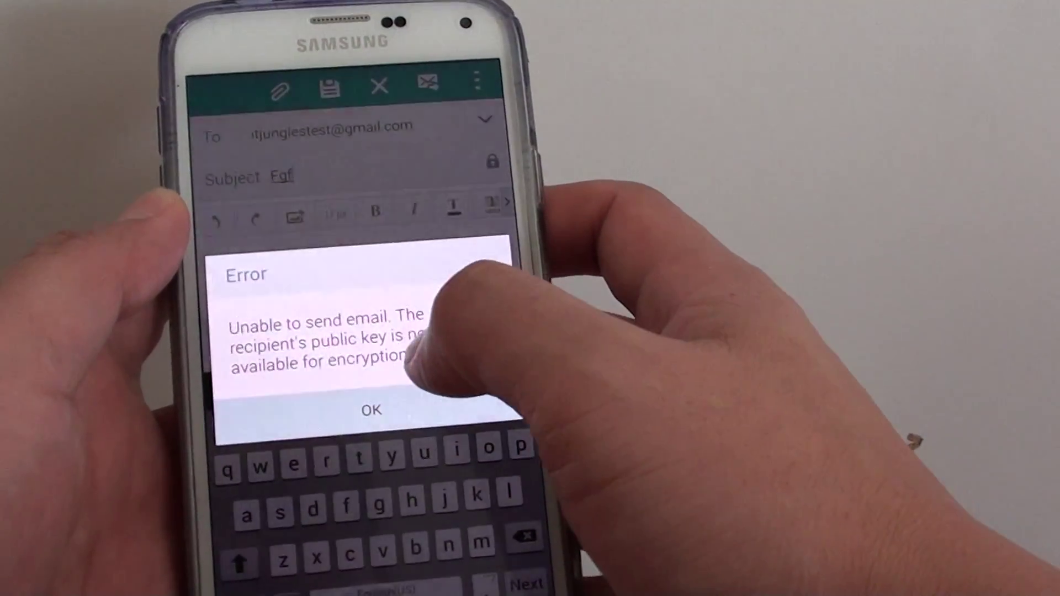
pyautogui.click(369, 411)
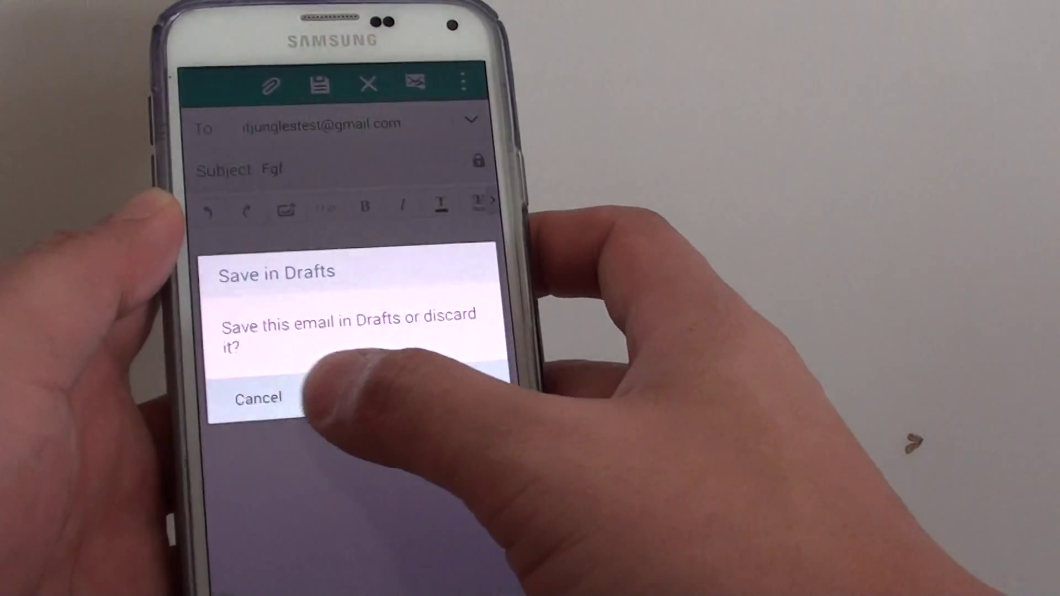
pyautogui.click(226, 384)
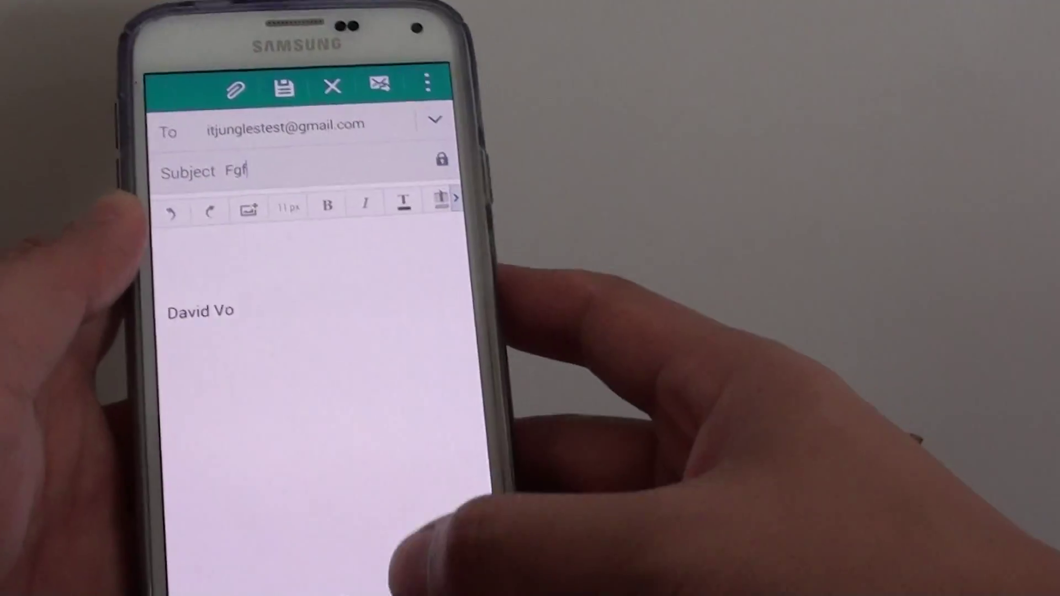
# Discard the Fgf draft and reopen Itjungles Test's Security options via Manage accounts
pyautogui.press('Escape')
pyautogui.click(437, 416)
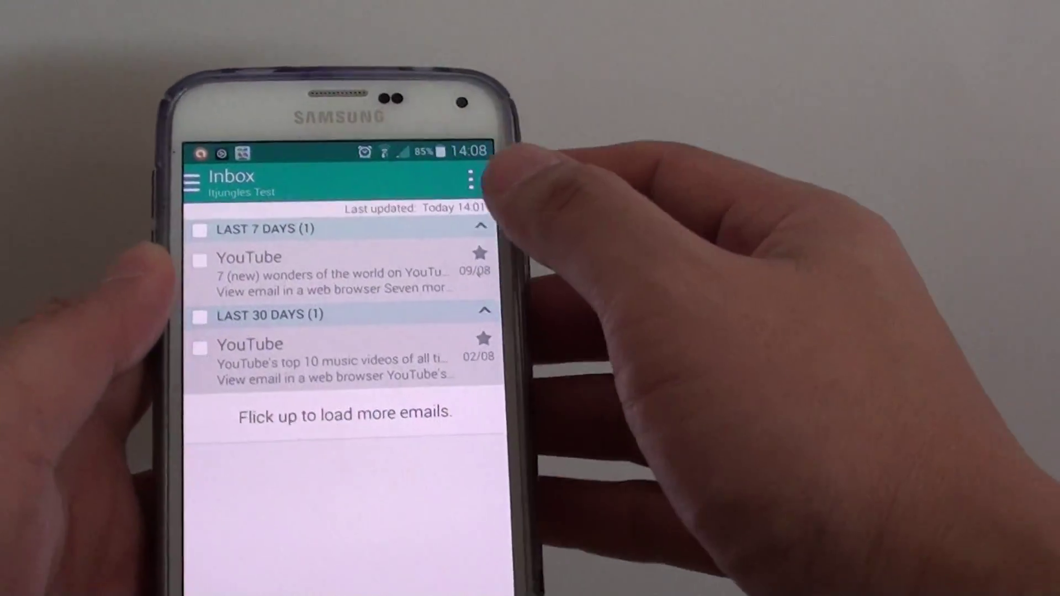
pyautogui.click(471, 179)
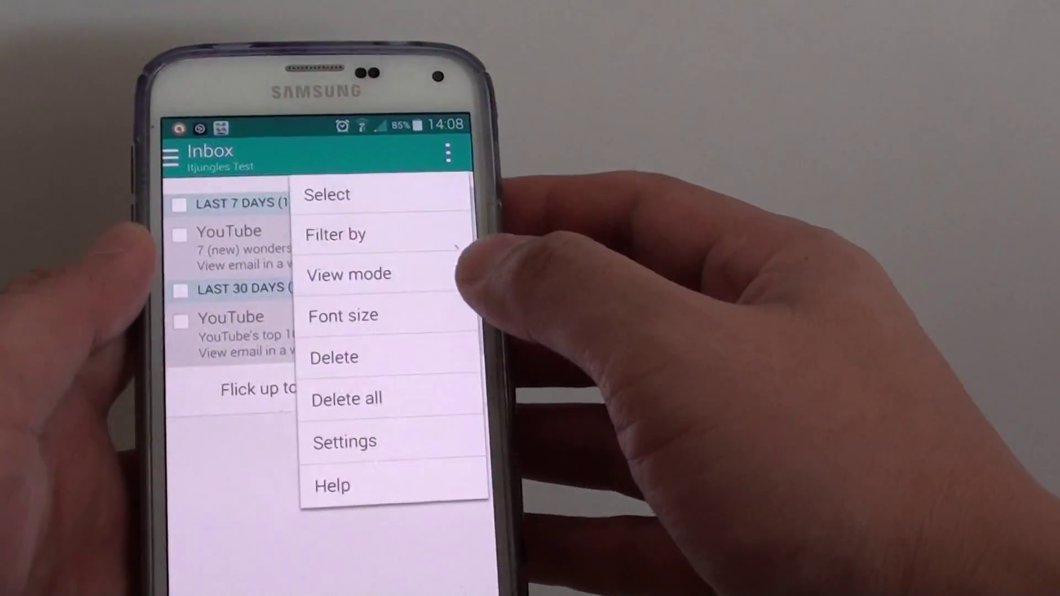
pyautogui.click(340, 435)
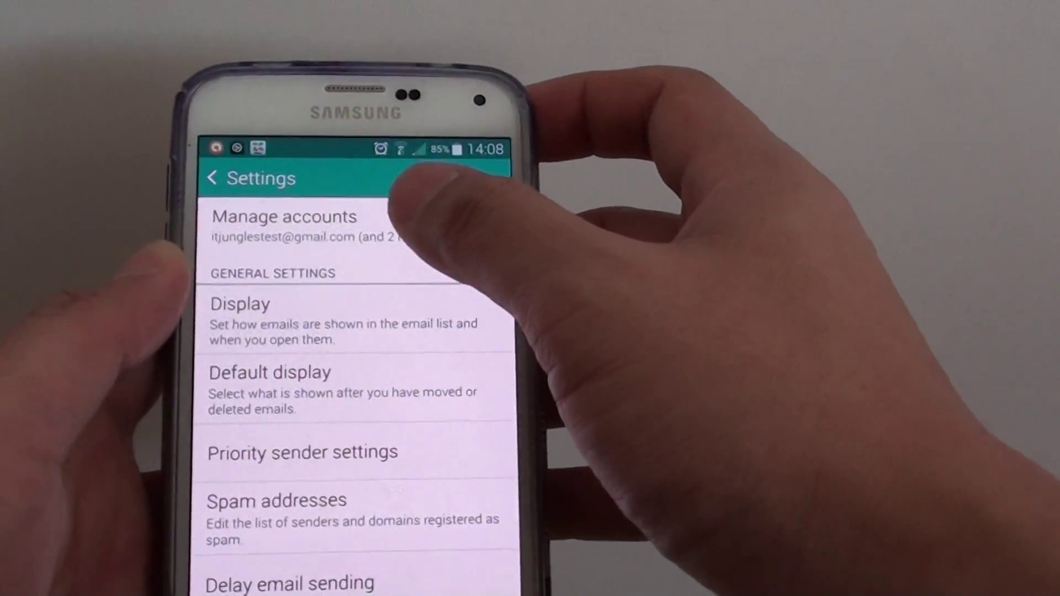
pyautogui.click(414, 213)
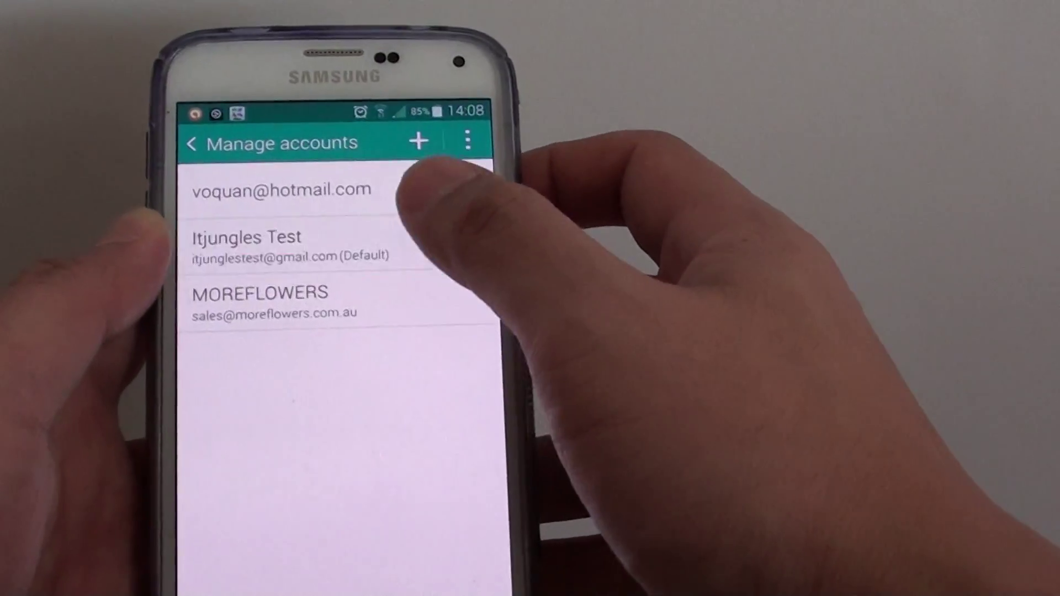
pyautogui.click(448, 274)
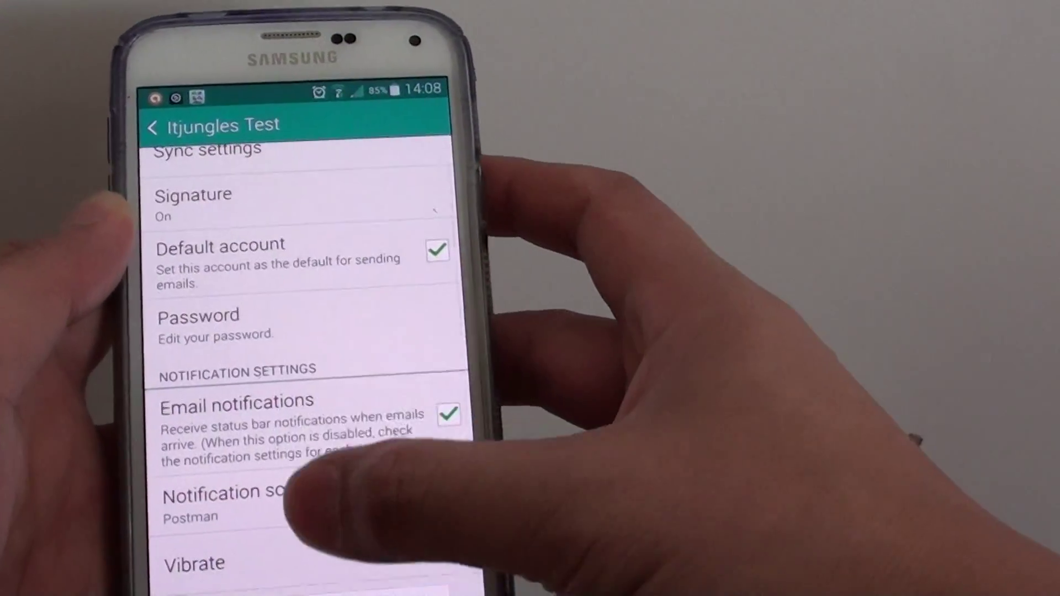
pyautogui.click(306, 572)
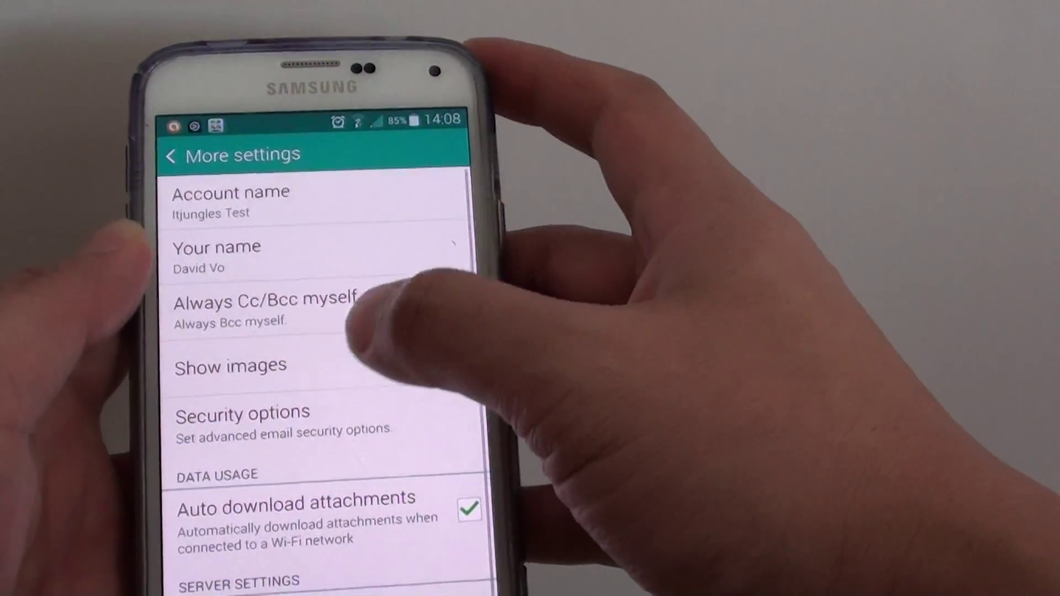
pyautogui.click(356, 406)
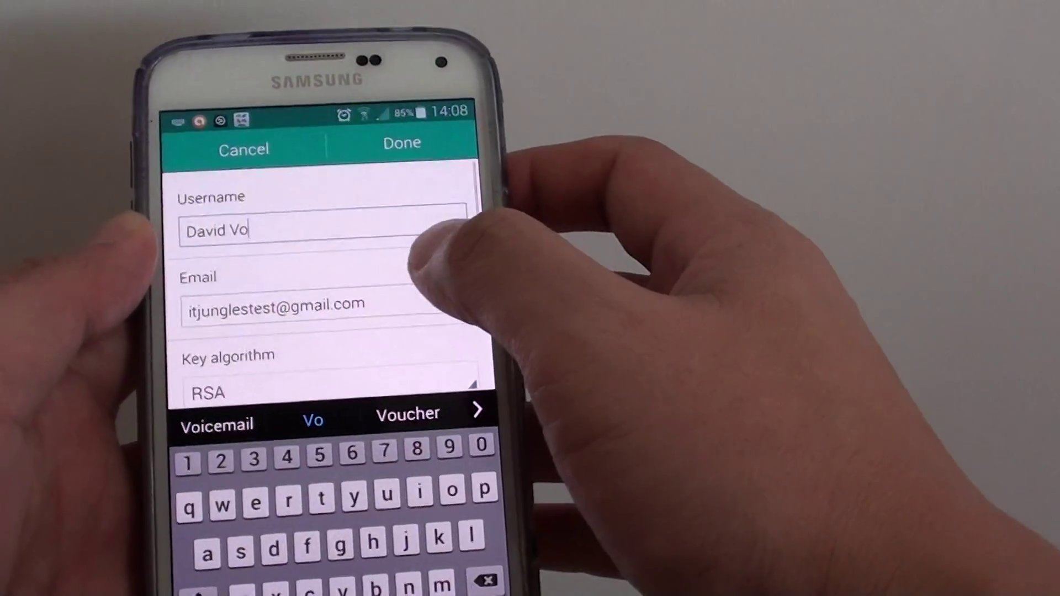
pyautogui.scroll(-2, 311, 265)
pyautogui.scroll(-2, 310, 265)
pyautogui.scroll(-3, 311, 266)
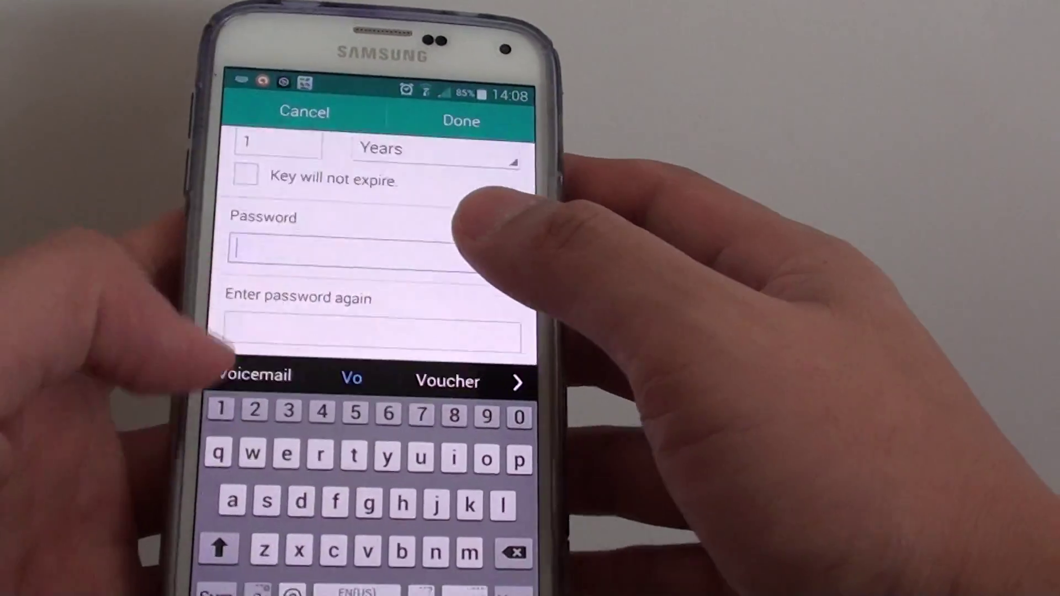
# Generate a password-protected, never-expiring key pair for Itjungles Test, then back out
pyautogui.click(348, 302)
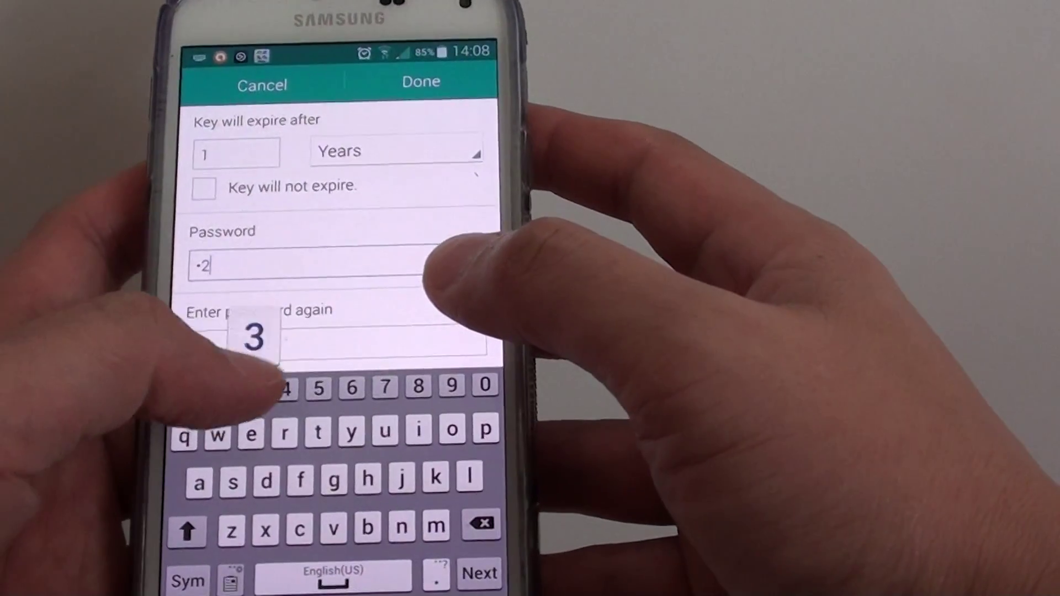
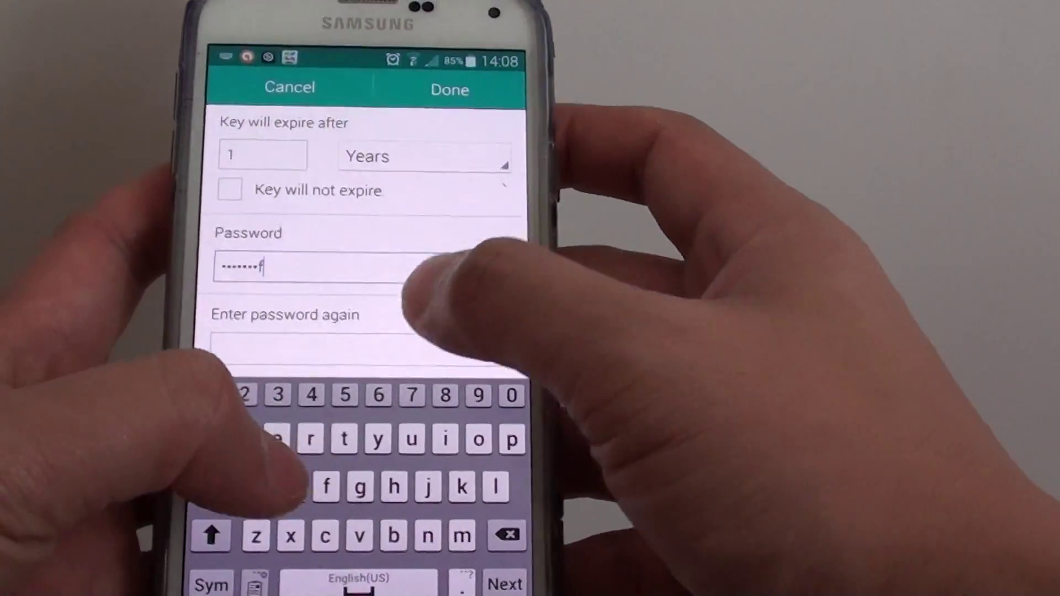
pyautogui.click(348, 357)
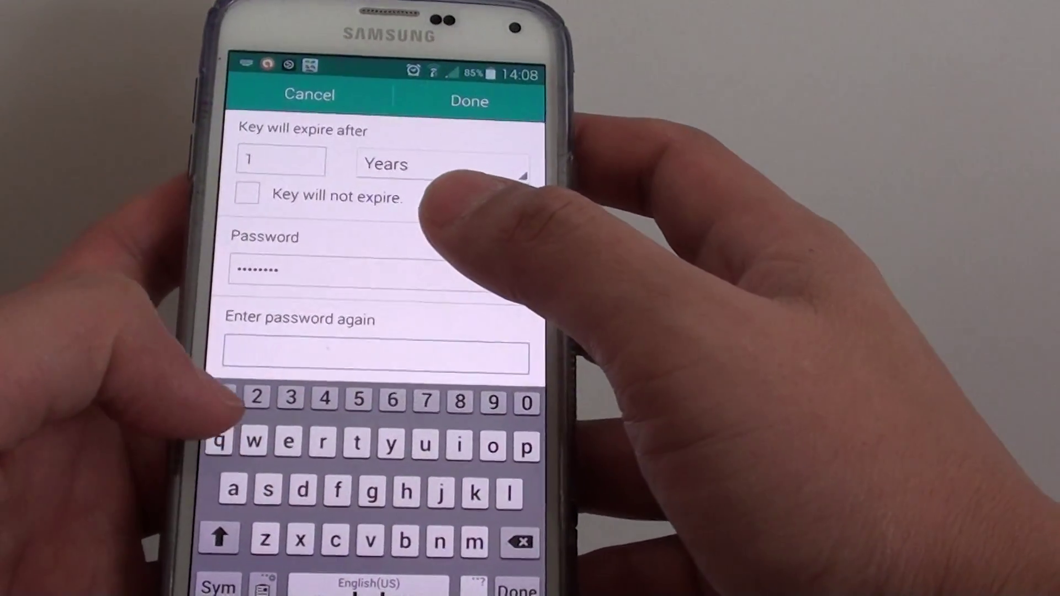
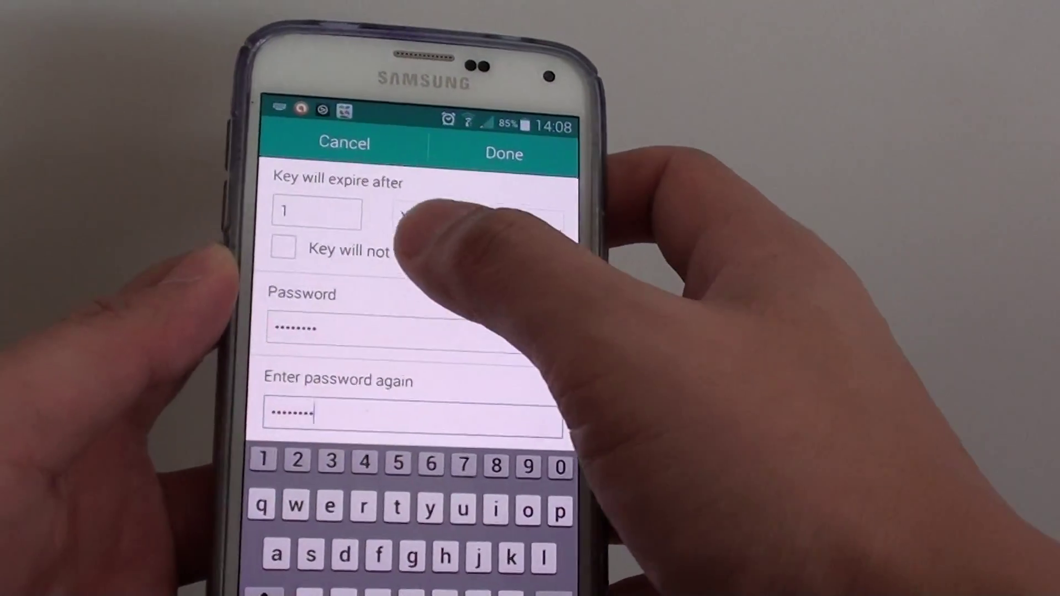
pyautogui.click(247, 233)
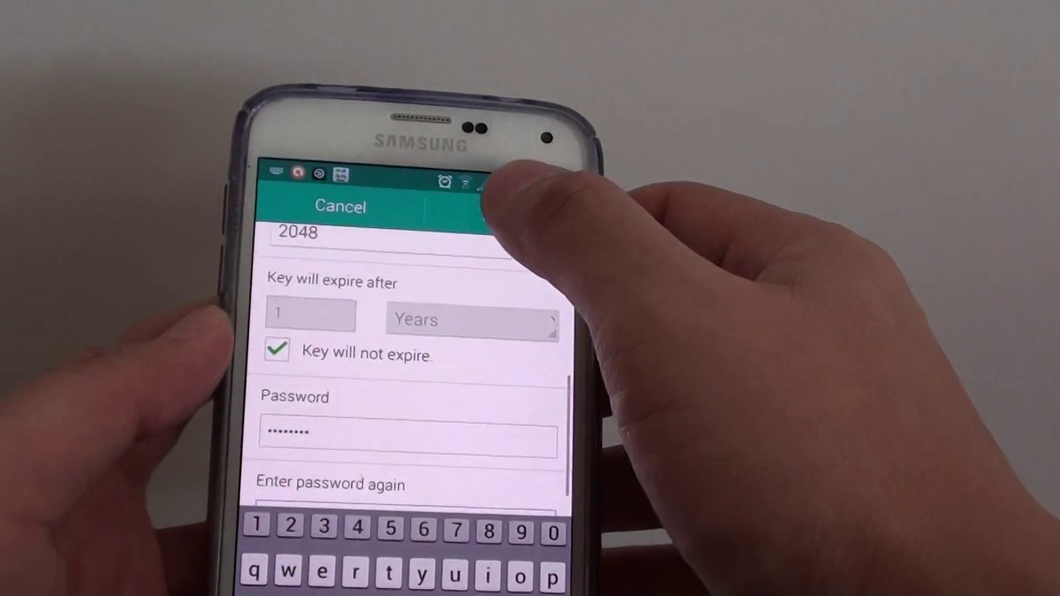
pyautogui.click(482, 141)
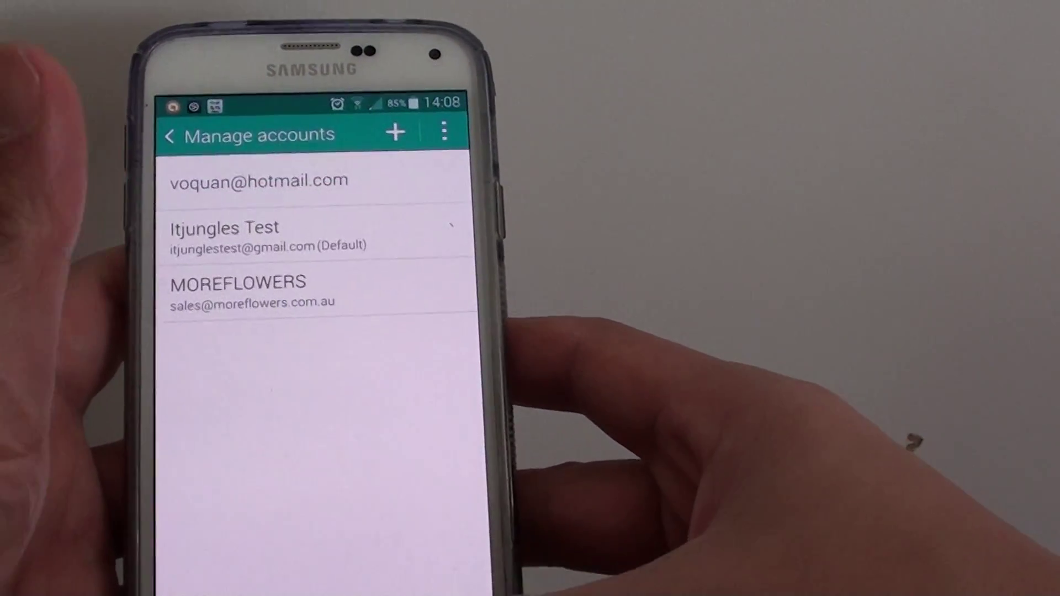
pyautogui.press('Escape')
pyautogui.press('Escape')
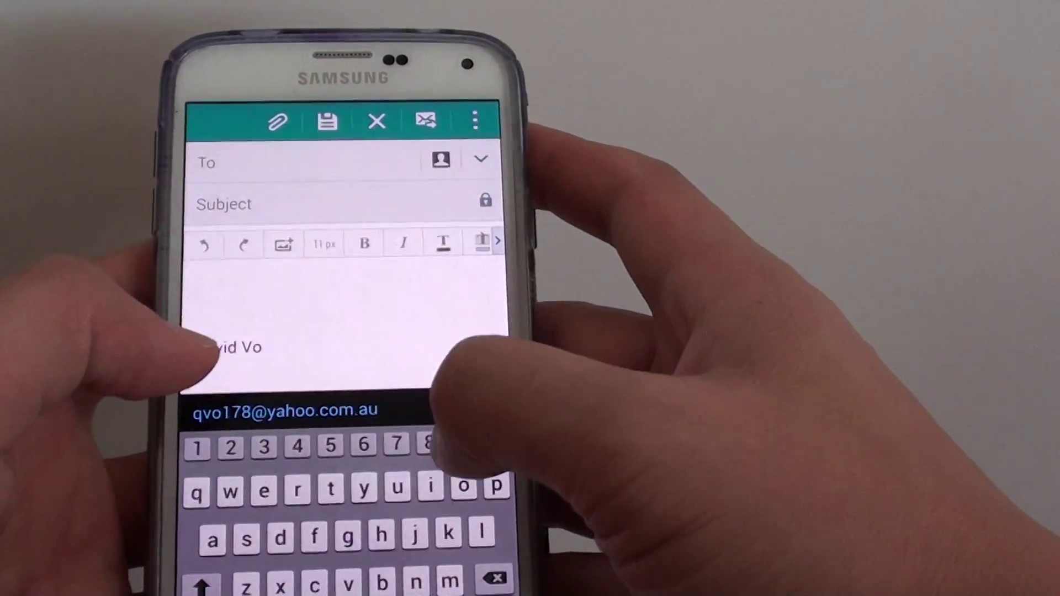
pyautogui.click(249, 162)
pyautogui.click(285, 409)
pyautogui.click(249, 204)
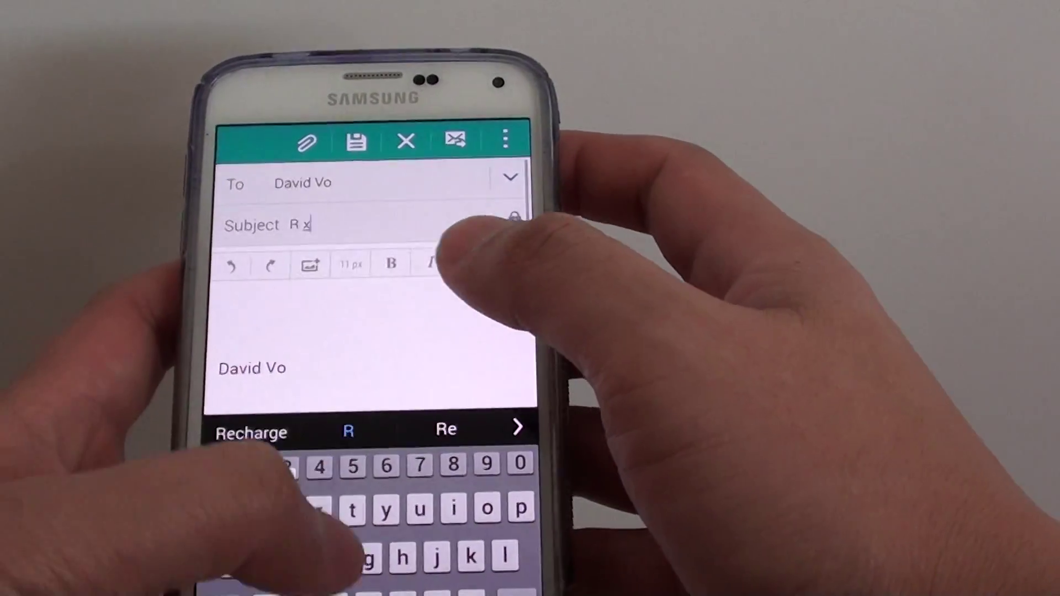
pyautogui.click(456, 140)
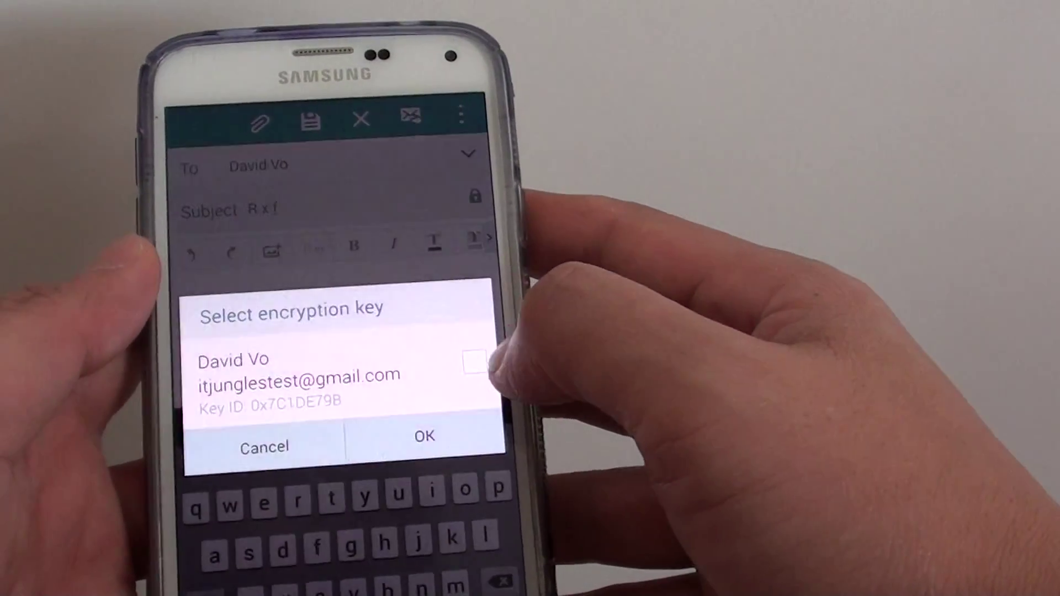
pyautogui.click(477, 365)
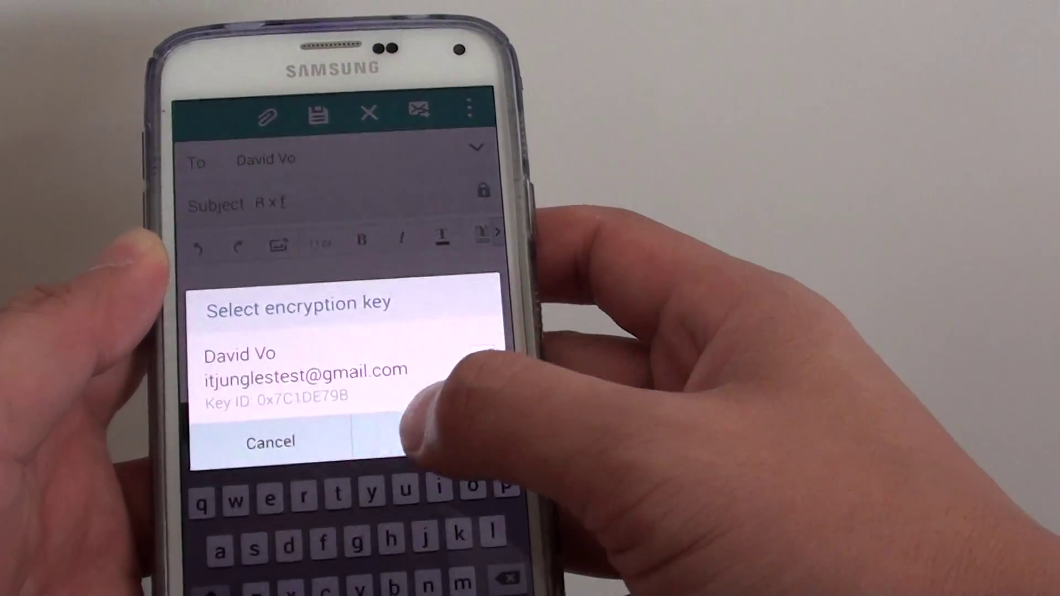
pyautogui.click(423, 442)
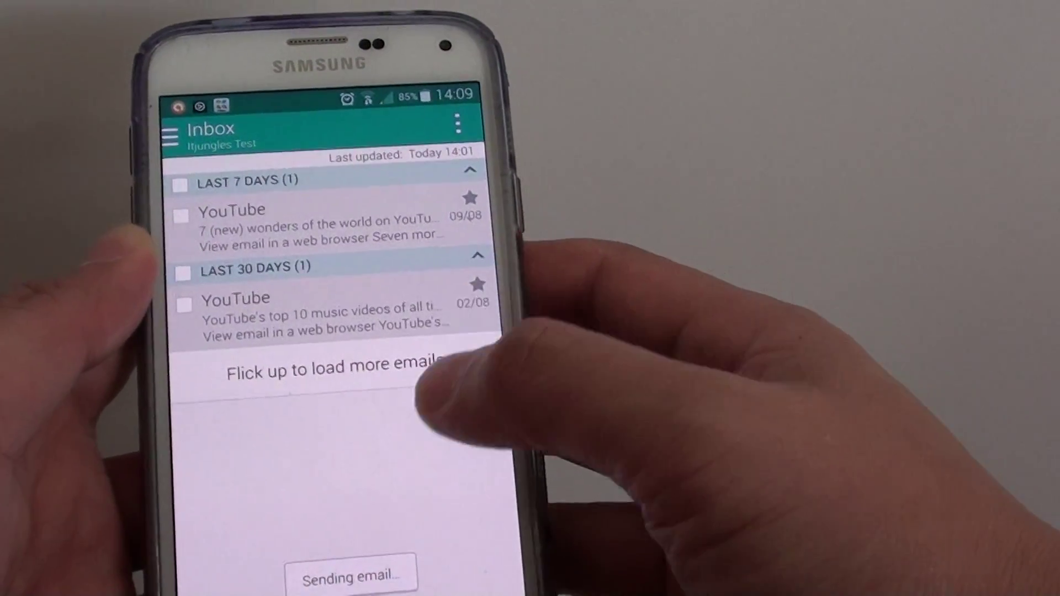